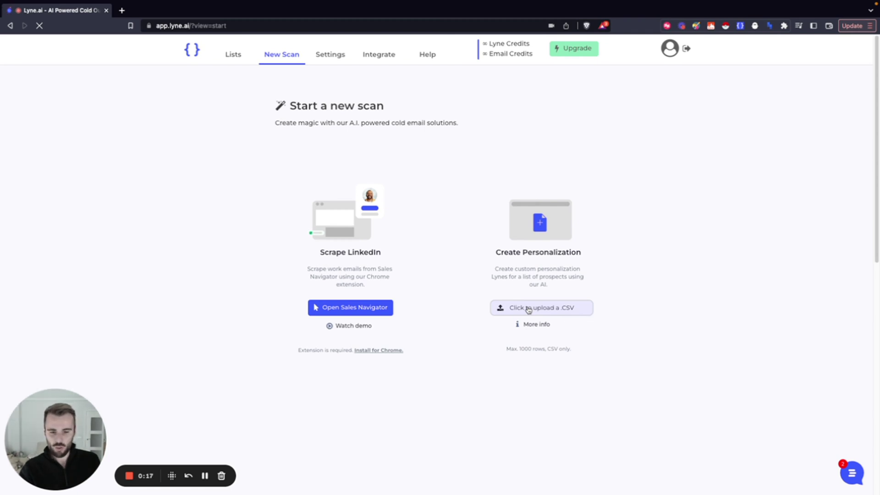
- Upload the CSV file whose name starts with "pb_emai" from the Downloads folder to create a personalization scan
{"action": "left_click", "coordinate": [528, 311]}
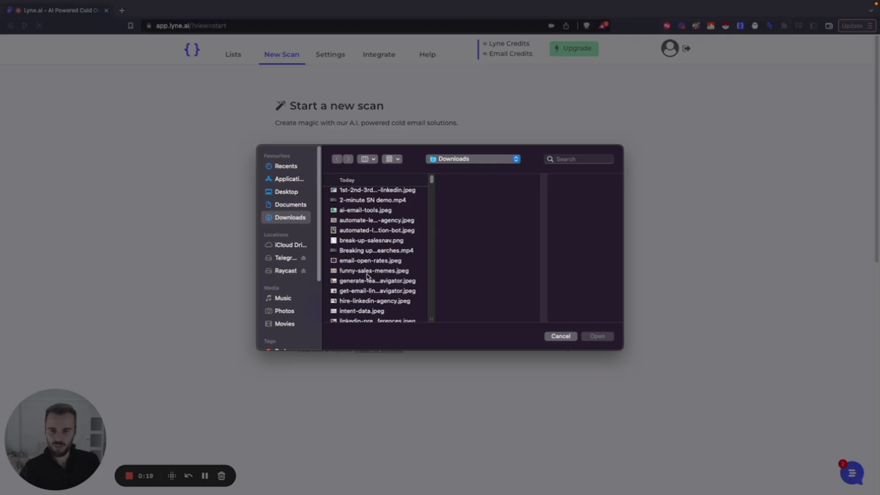
{"action": "scroll", "coordinate": [367, 275], "scroll_direction": "down", "scroll_amount": 5}
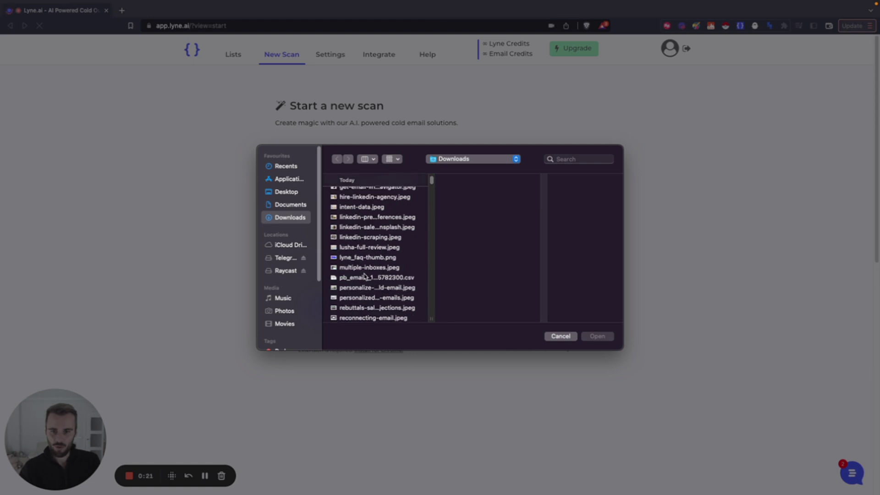
{"action": "left_click", "coordinate": [364, 277]}
{"action": "left_click", "coordinate": [597, 336]}
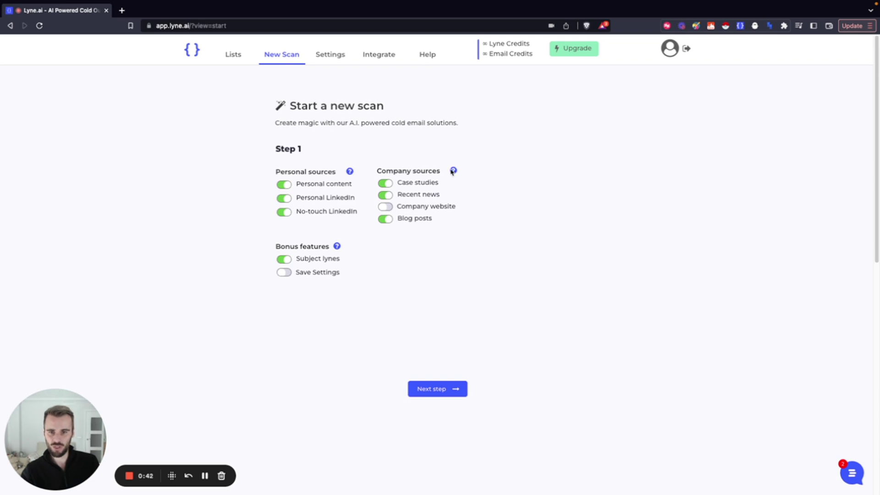
- Examine the available personal sources and company sources for the scan
{"action": "mouse_move", "coordinate": [351, 173]}
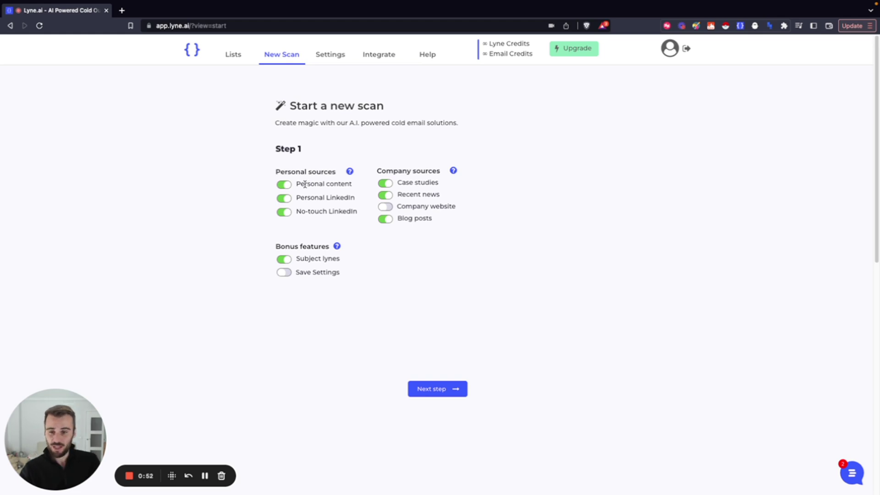
{"action": "left_click_drag", "start_coordinate": [297, 183], "coordinate": [351, 184]}
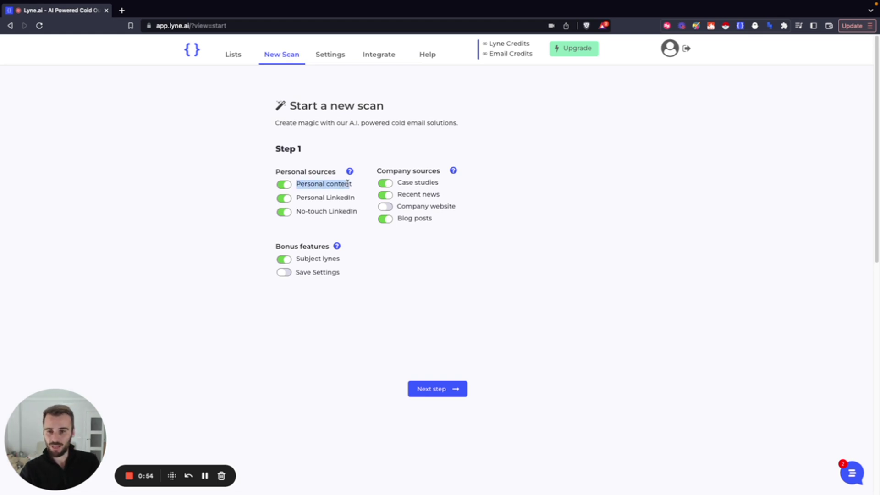
{"action": "left_click", "coordinate": [321, 186]}
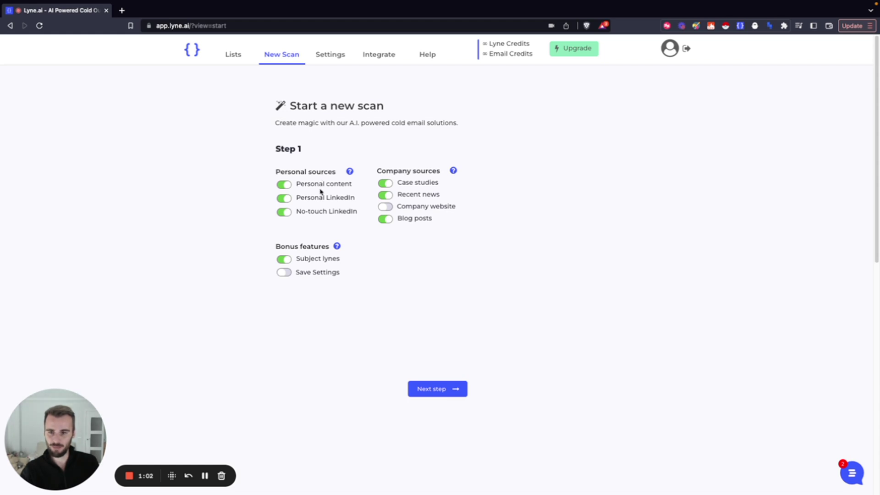
{"action": "left_click_drag", "start_coordinate": [296, 198], "coordinate": [361, 213]}
{"action": "left_click", "coordinate": [312, 198]}
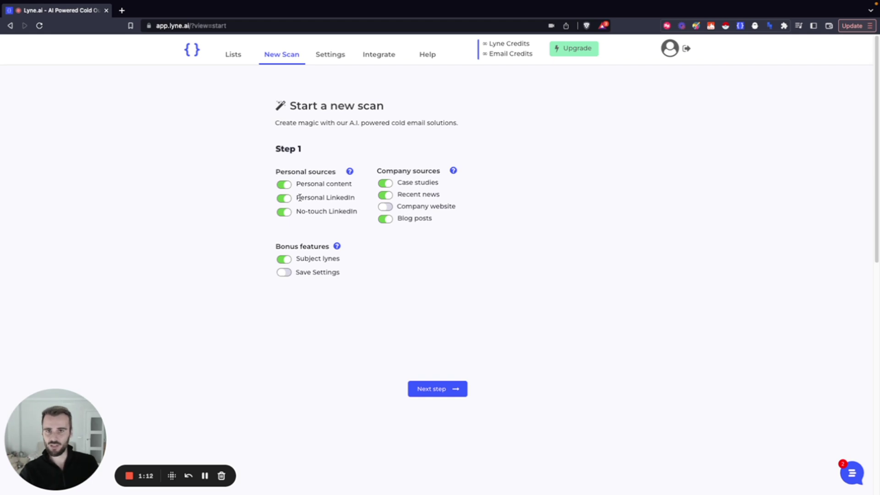
{"action": "left_click_drag", "start_coordinate": [296, 197], "coordinate": [357, 208]}
{"action": "left_click", "coordinate": [327, 200]}
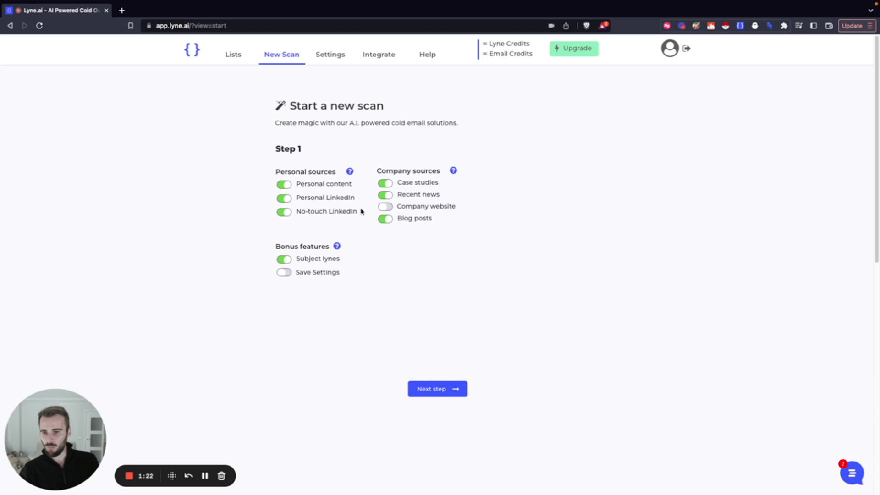
{"action": "mouse_move", "coordinate": [362, 211]}
{"action": "left_mouse_down"}
{"action": "mouse_move", "coordinate": [296, 212]}
{"action": "mouse_move", "coordinate": [296, 197]}
{"action": "mouse_move", "coordinate": [357, 198]}
{"action": "left_mouse_up"}
{"action": "left_click", "coordinate": [323, 199]}
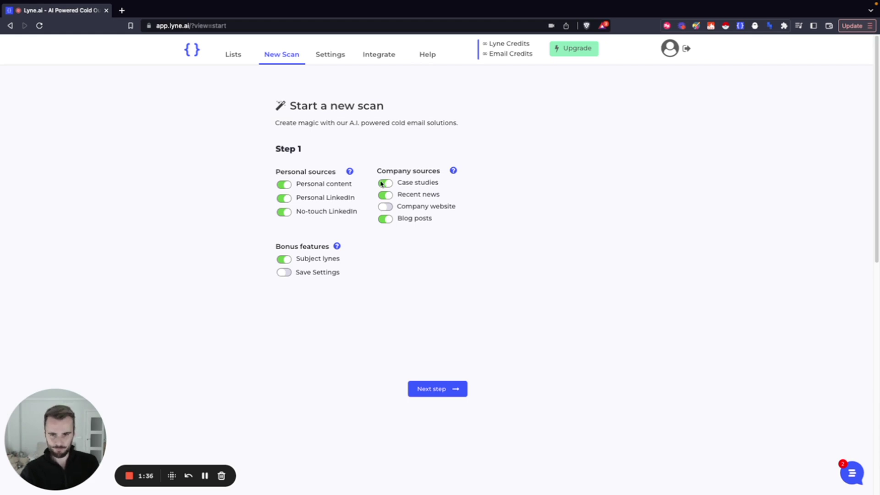
{"action": "left_click_drag", "start_coordinate": [377, 171], "coordinate": [397, 171]}
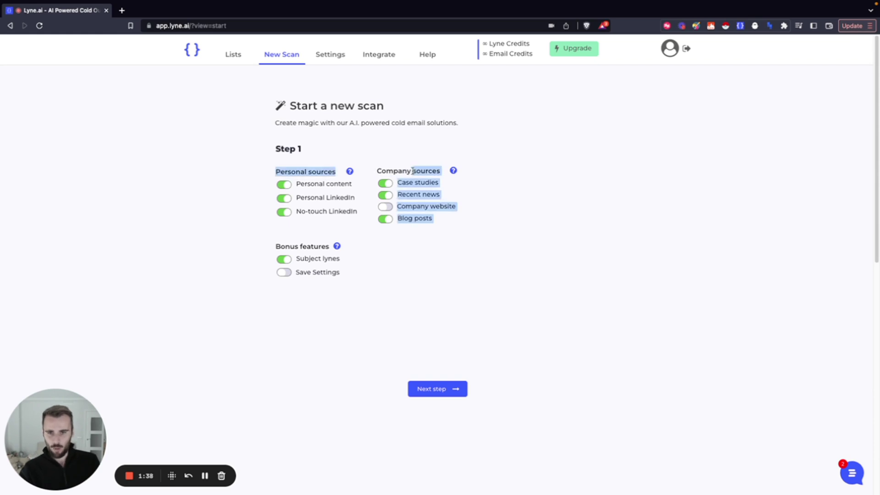
{"action": "left_click", "coordinate": [413, 171]}
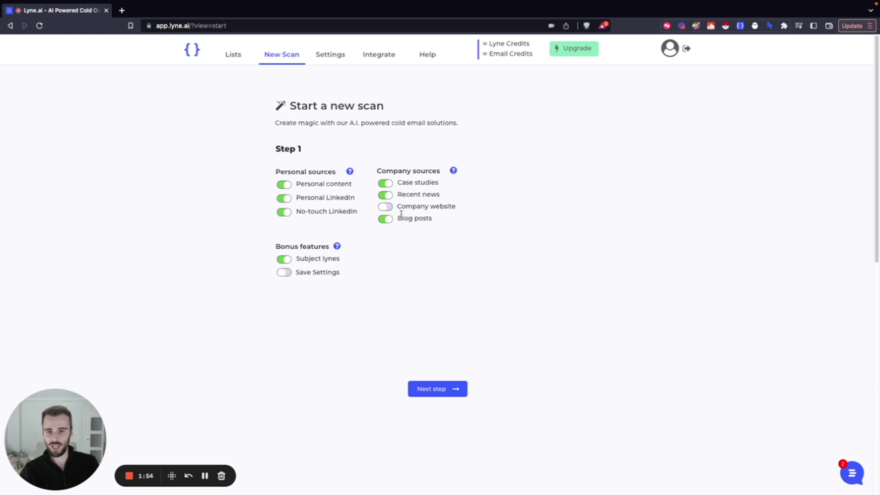
{"action": "left_click", "coordinate": [385, 207]}
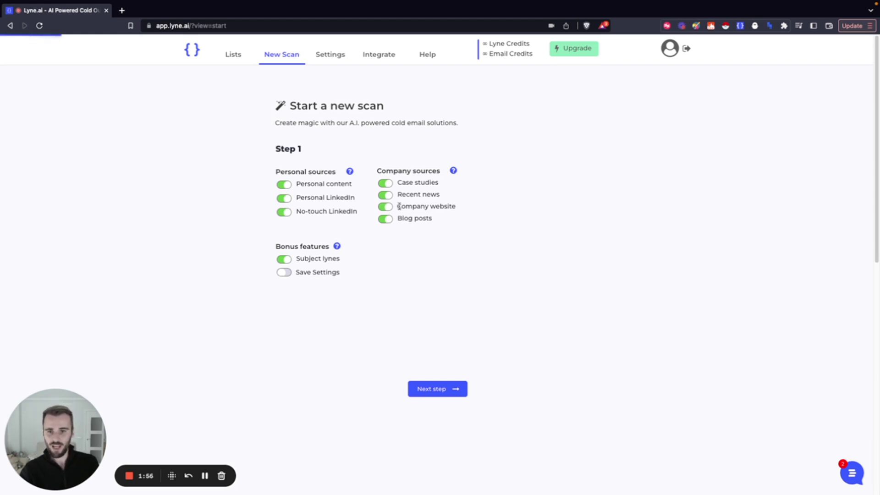
{"action": "left_click_drag", "start_coordinate": [397, 206], "coordinate": [467, 210]}
{"action": "left_click", "coordinate": [408, 234]}
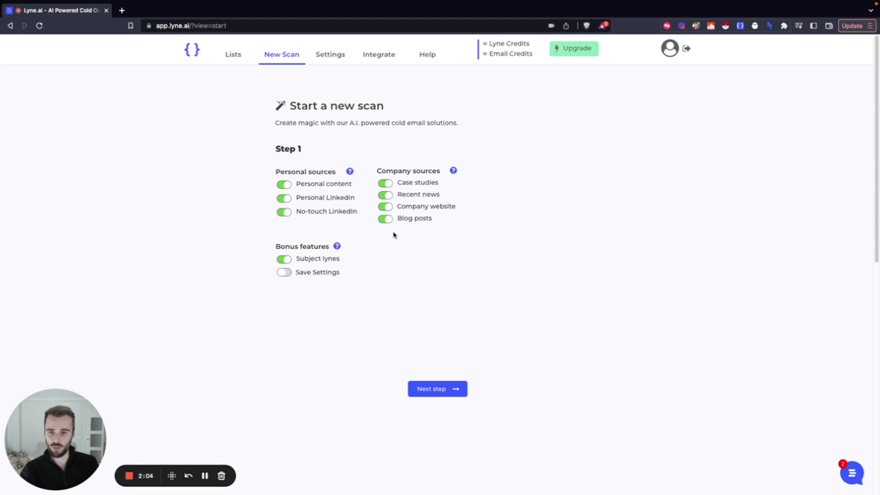
{"action": "left_click", "coordinate": [389, 209]}
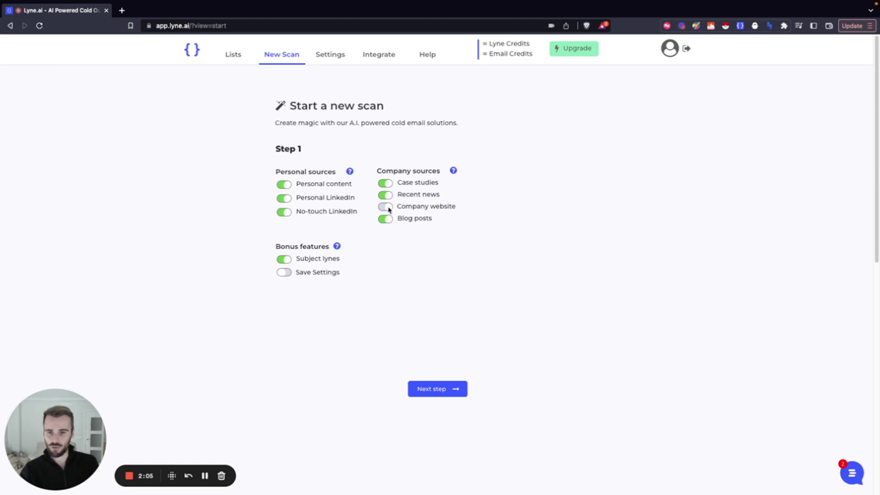
- Disable the Case studies and Personal content sources, keep Subject lynes enabled, and continue to the source priority settings
{"action": "left_click", "coordinate": [387, 184]}
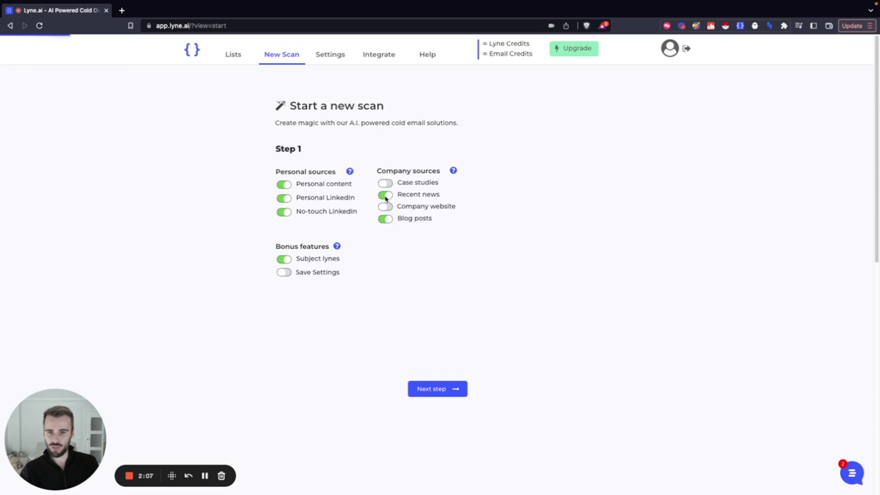
{"action": "left_click", "coordinate": [286, 185]}
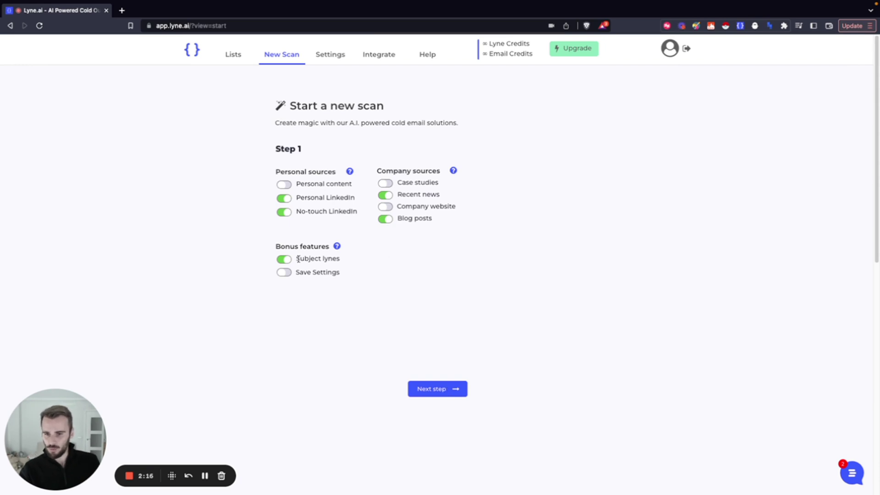
{"action": "left_click_drag", "start_coordinate": [296, 260], "coordinate": [345, 261]}
{"action": "left_click", "coordinate": [348, 261]}
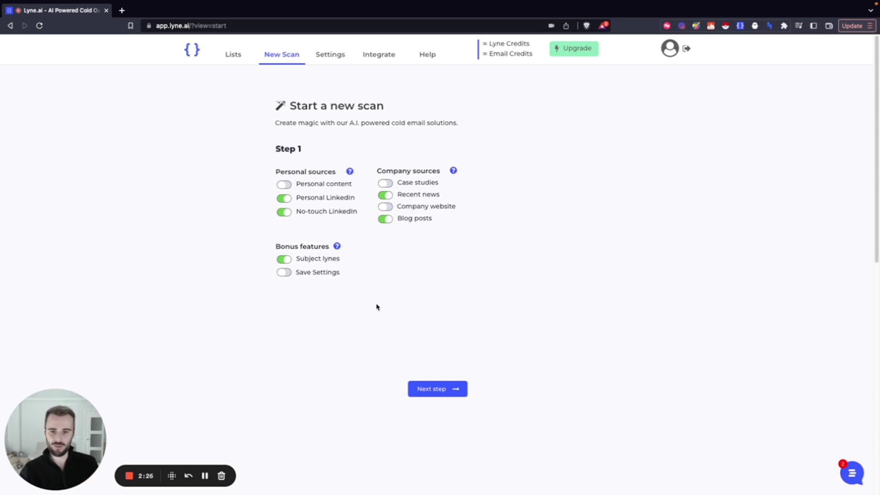
{"action": "left_click", "coordinate": [447, 389]}
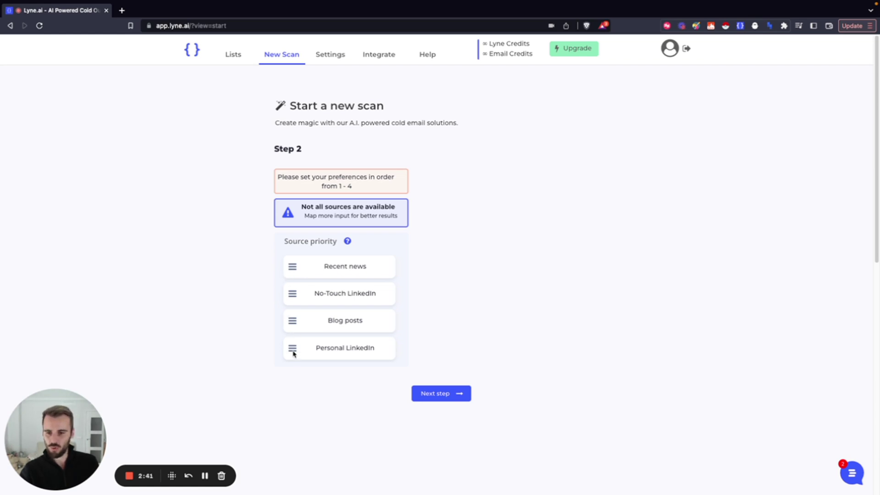
- Order the source priority as Blog posts, Personal LinkedIn, No-Touch LinkedIn, Recent news, and continue to the field mapping
{"action": "left_click_drag", "start_coordinate": [293, 320], "coordinate": [293, 264]}
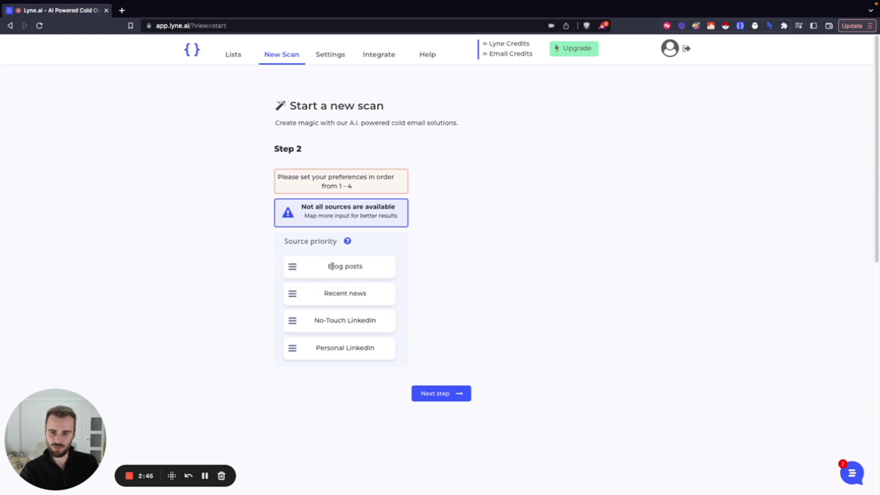
{"action": "left_click_drag", "start_coordinate": [292, 348], "coordinate": [292, 296]}
{"action": "left_click_drag", "start_coordinate": [292, 348], "coordinate": [294, 319]}
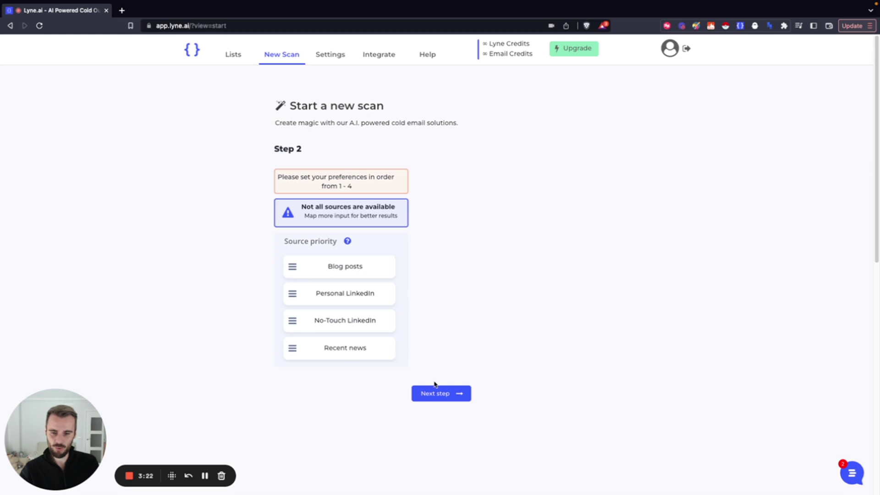
{"action": "left_click", "coordinate": [439, 398]}
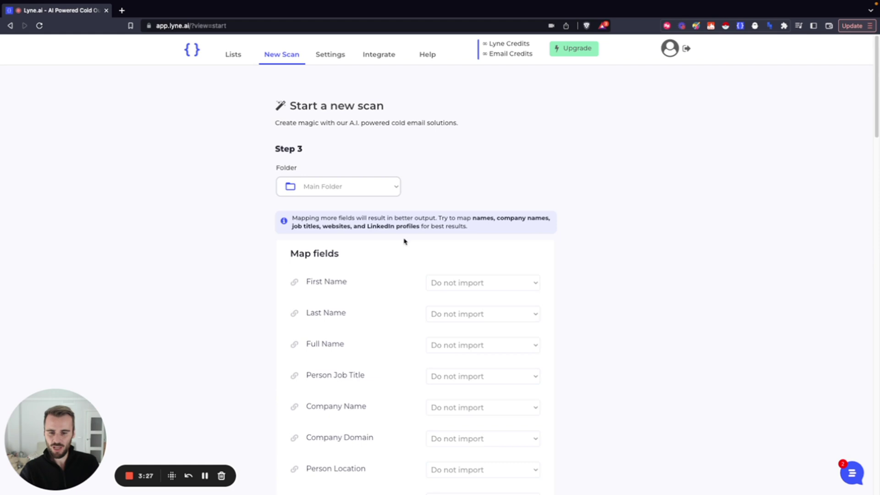
- Map First Name to First Name, Last Name to Last Name, and Person Job Title to the Job Title column
{"action": "scroll", "coordinate": [404, 243], "scroll_direction": "down", "scroll_amount": 1}
{"action": "scroll", "coordinate": [402, 245], "scroll_direction": "down", "scroll_amount": 5}
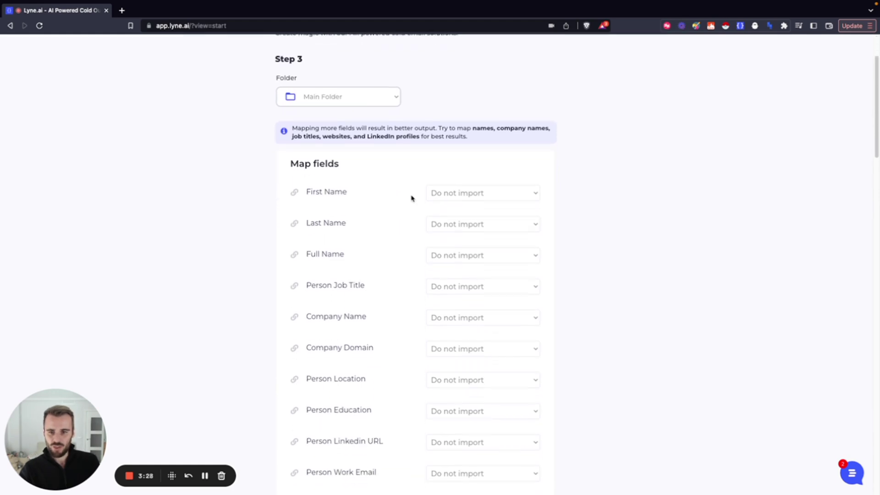
{"action": "scroll", "coordinate": [389, 237], "scroll_direction": "down", "scroll_amount": 3}
{"action": "scroll", "coordinate": [364, 260], "scroll_direction": "up", "scroll_amount": 5}
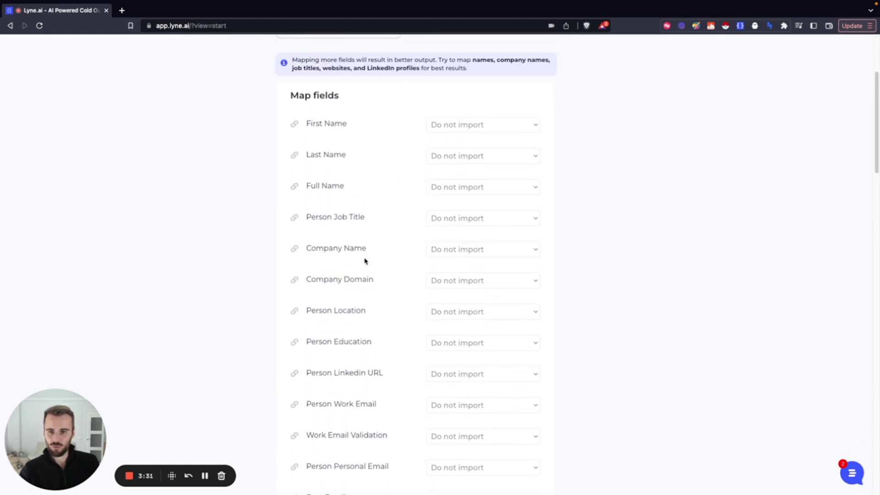
{"action": "scroll", "coordinate": [389, 243], "scroll_direction": "up", "scroll_amount": 1}
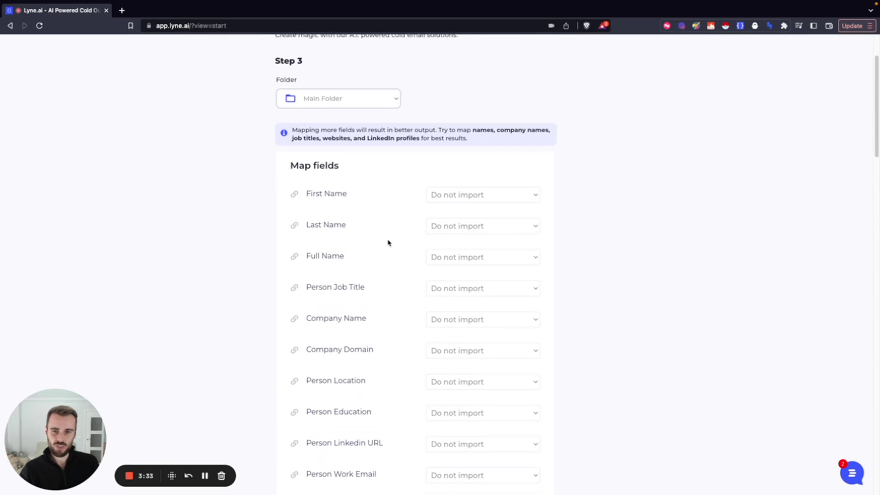
{"action": "scroll", "coordinate": [388, 243], "scroll_direction": "up", "scroll_amount": 1}
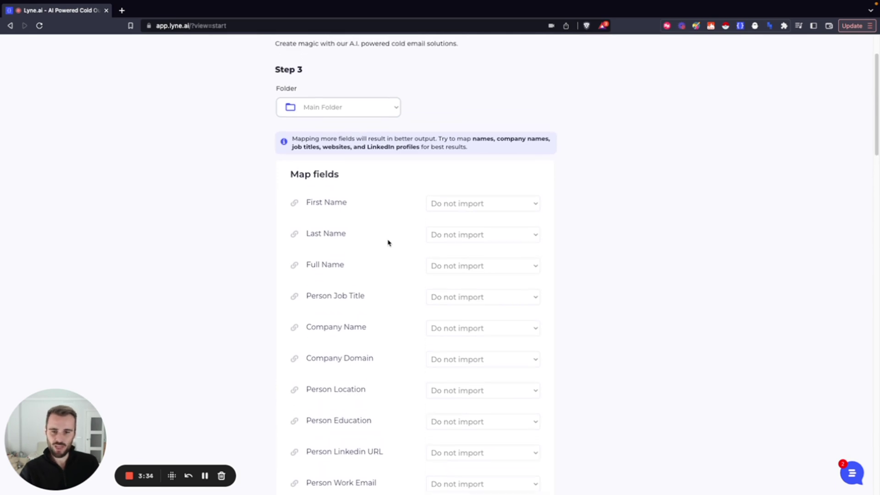
{"action": "left_click", "coordinate": [463, 206]}
{"action": "left_click", "coordinate": [452, 218]}
{"action": "scroll", "coordinate": [397, 220], "scroll_direction": "down", "scroll_amount": 2}
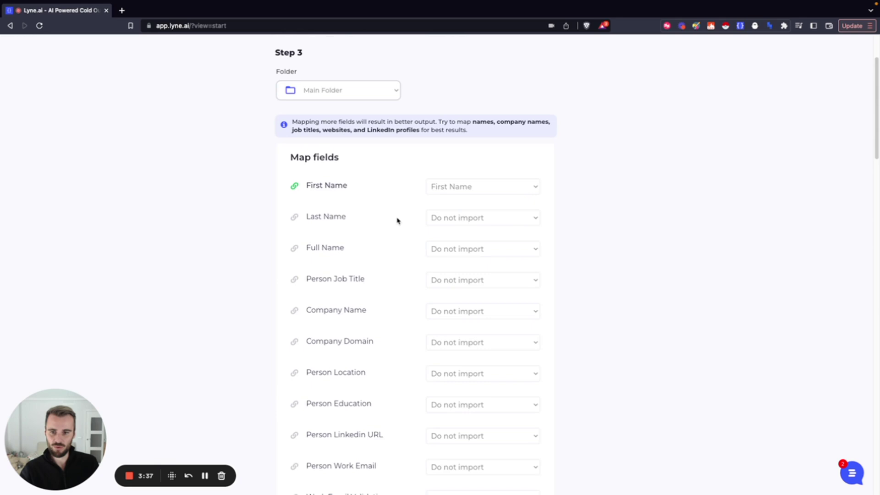
{"action": "left_click", "coordinate": [468, 204]}
{"action": "left_click", "coordinate": [449, 228]}
{"action": "scroll", "coordinate": [395, 228], "scroll_direction": "down", "scroll_amount": 2}
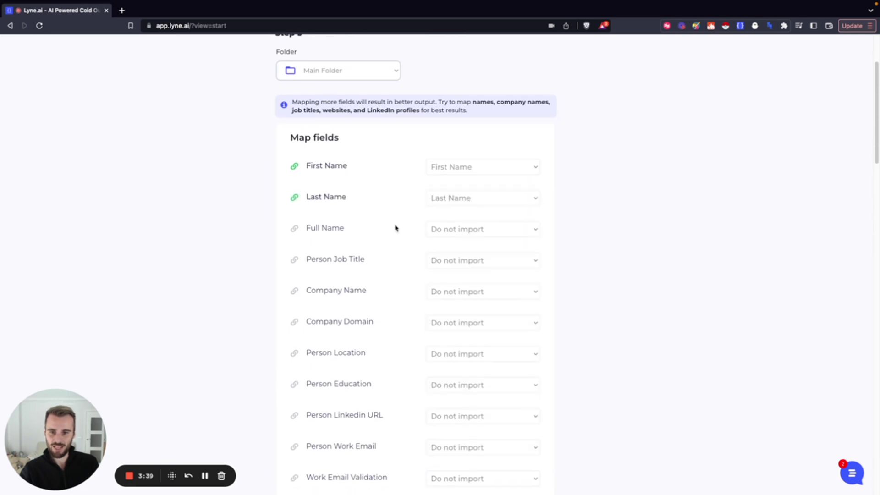
{"action": "left_click", "coordinate": [451, 223]}
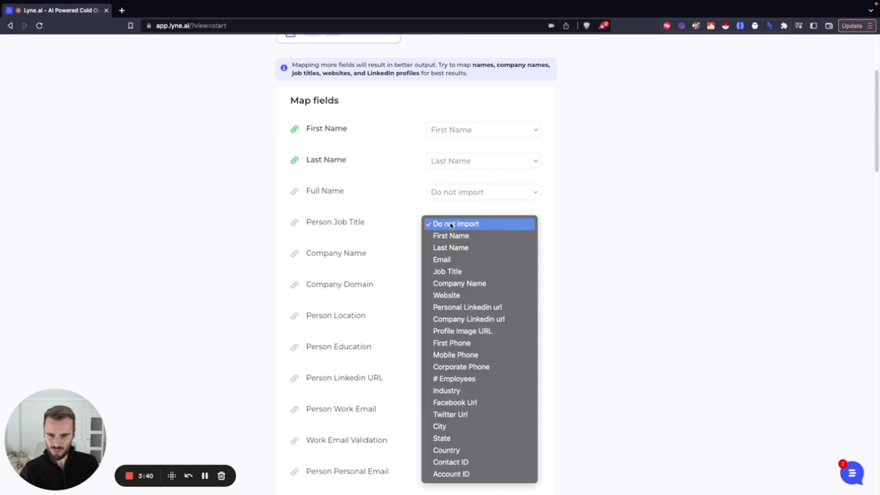
{"action": "left_click", "coordinate": [451, 272]}
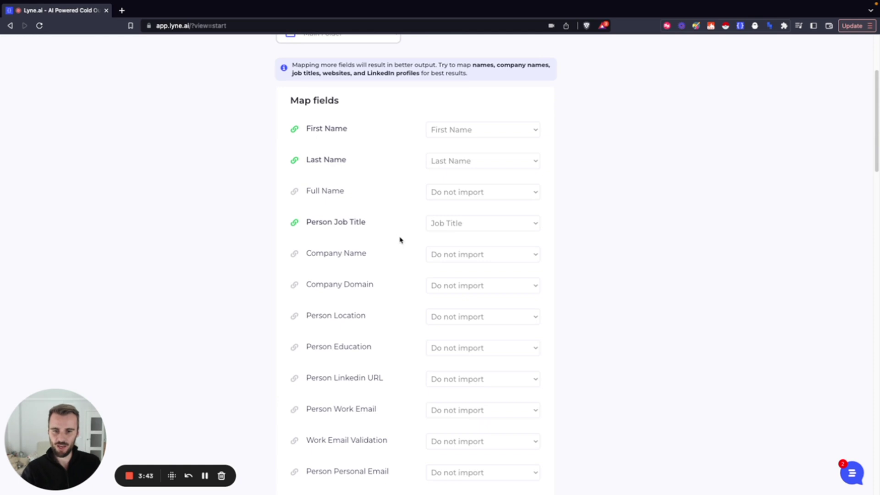
- Examine the recommendation on which fields to map and review the remaining mappable fields down to the end of the form
{"action": "scroll", "coordinate": [415, 243], "scroll_direction": "up", "scroll_amount": 1}
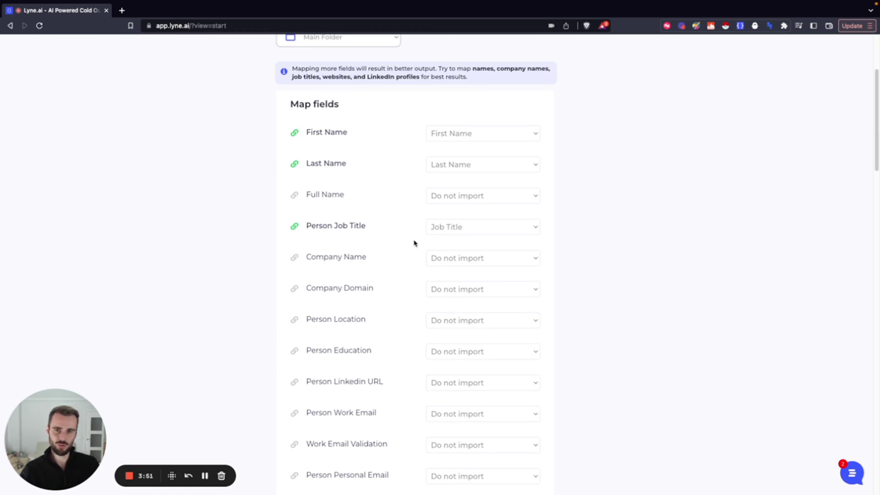
{"action": "scroll", "coordinate": [414, 243], "scroll_direction": "up", "scroll_amount": 3}
{"action": "scroll", "coordinate": [411, 242], "scroll_direction": "up", "scroll_amount": 1}
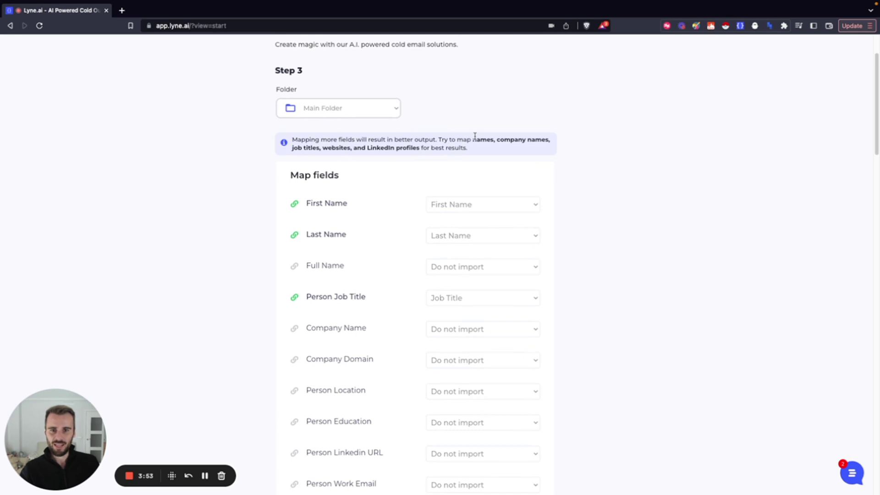
{"action": "left_click_drag", "start_coordinate": [474, 139], "coordinate": [419, 148]}
{"action": "left_click", "coordinate": [416, 147]}
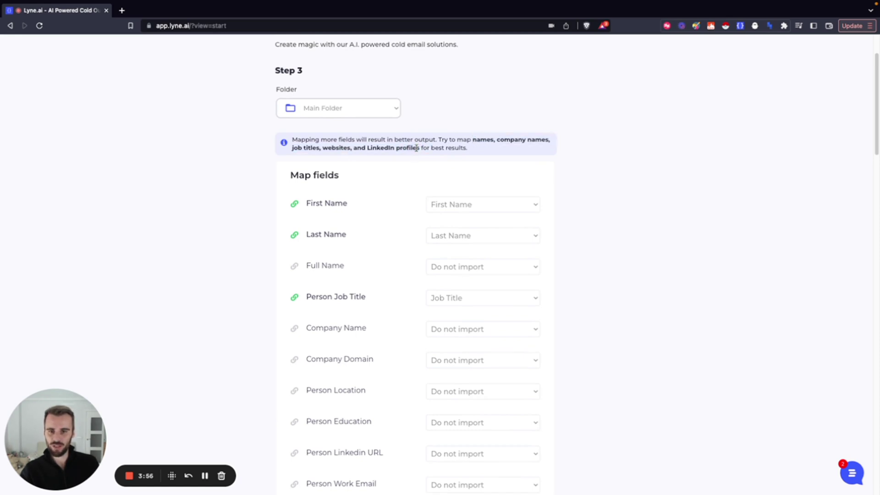
{"action": "scroll", "coordinate": [390, 248], "scroll_direction": "down", "scroll_amount": 20}
{"action": "scroll", "coordinate": [392, 257], "scroll_direction": "down", "scroll_amount": 20}
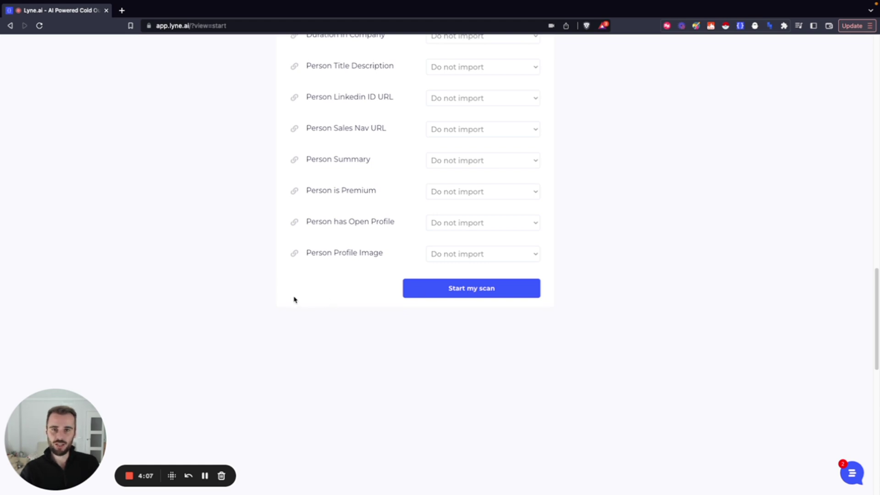
{"action": "scroll", "coordinate": [284, 301], "scroll_direction": "up", "scroll_amount": 20}
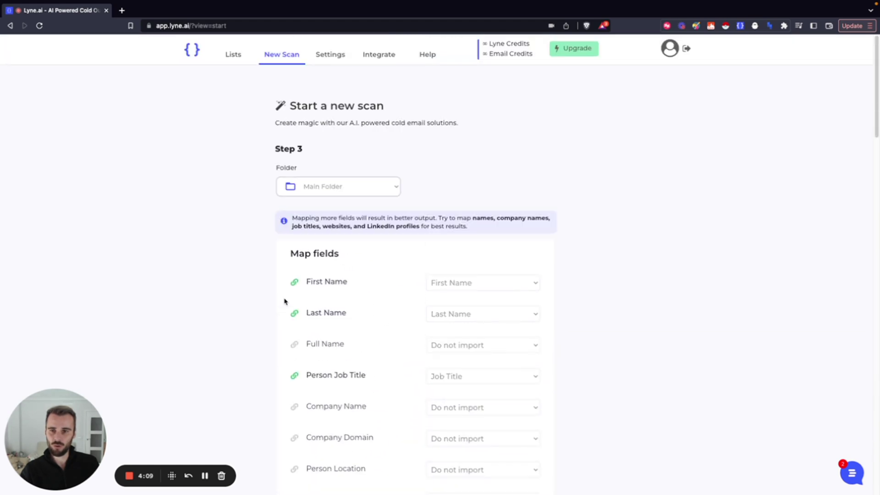
- Open the saved lists and examine the people, Lynes and not-found results of the finished scans
{"action": "left_click", "coordinate": [233, 55]}
{"action": "scroll", "coordinate": [281, 167], "scroll_direction": "down", "scroll_amount": 2}
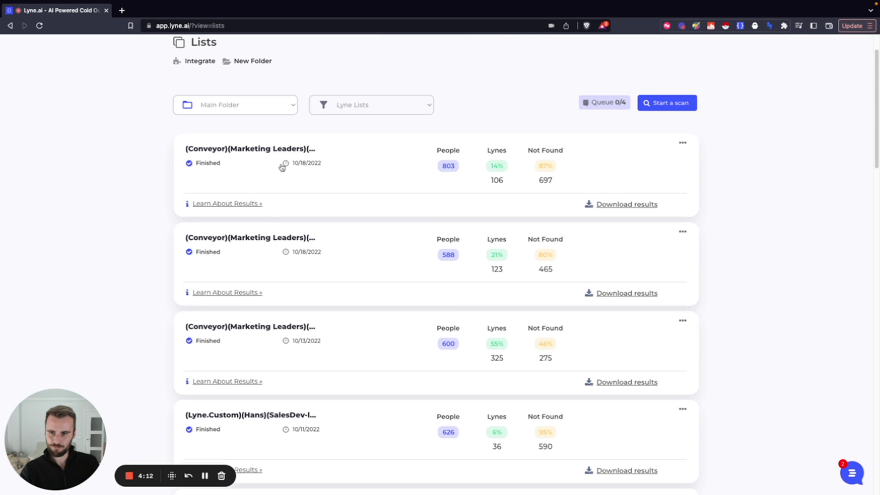
{"action": "scroll", "coordinate": [363, 235], "scroll_direction": "down", "scroll_amount": 3}
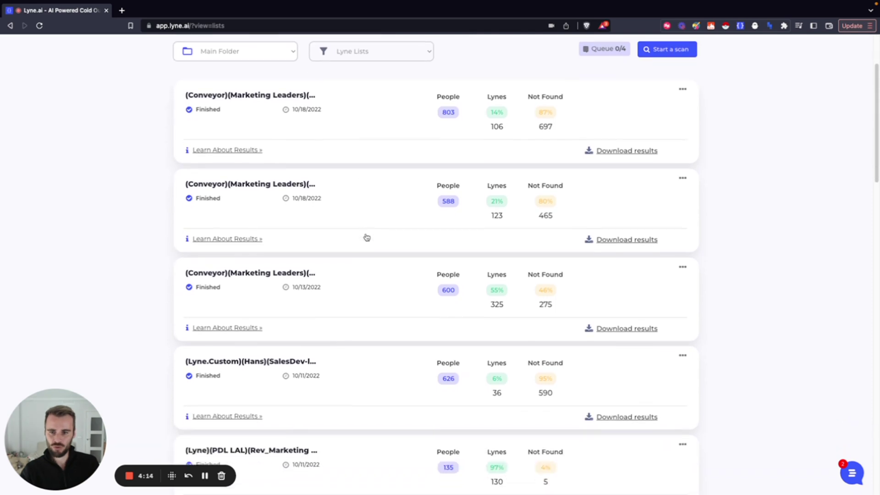
{"action": "scroll", "coordinate": [366, 237], "scroll_direction": "down", "scroll_amount": 1}
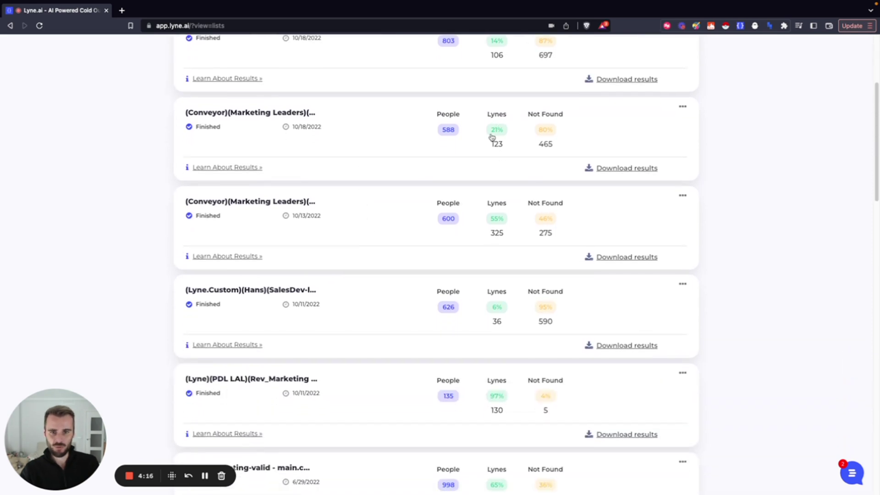
{"action": "scroll", "coordinate": [434, 137], "scroll_direction": "down", "scroll_amount": 4}
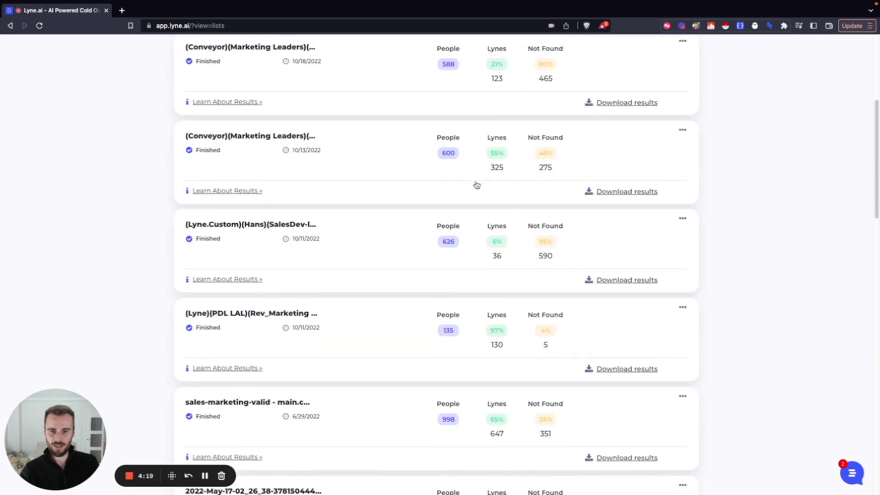
{"action": "scroll", "coordinate": [471, 191], "scroll_direction": "down", "scroll_amount": 5}
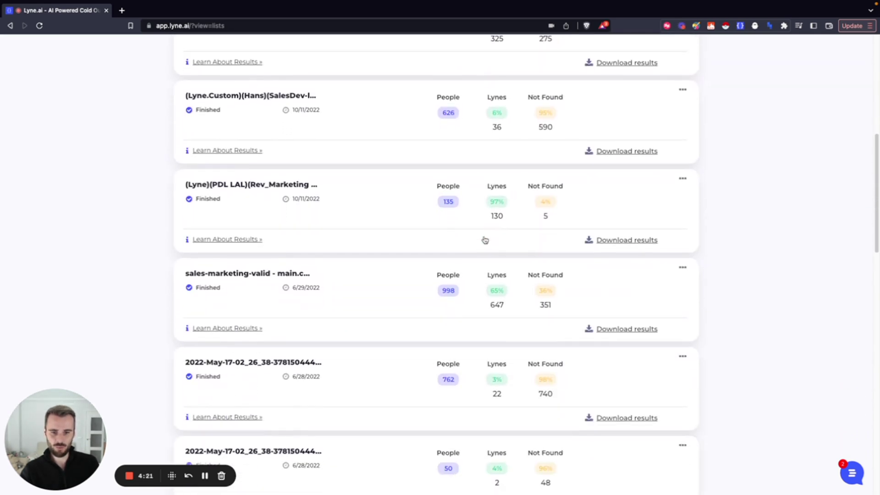